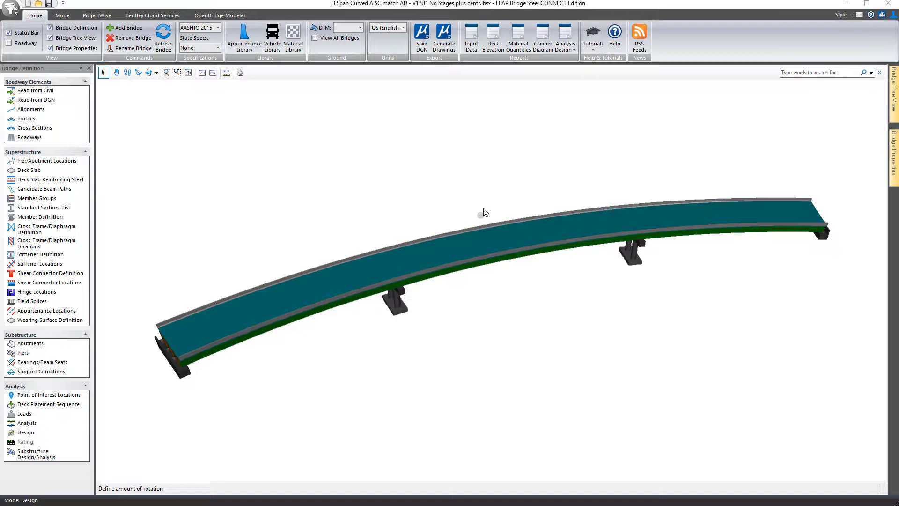
Start a Deck Elevations Report and add the alignment, both deck edges and all member centrelines as longitudinal references with 0.0000 ft offset.
left_click(493, 45)
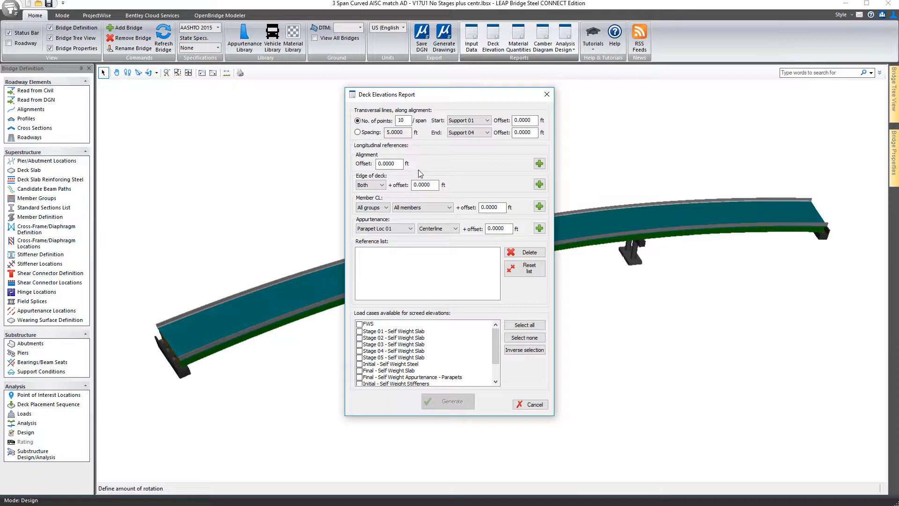
left_click(376, 188)
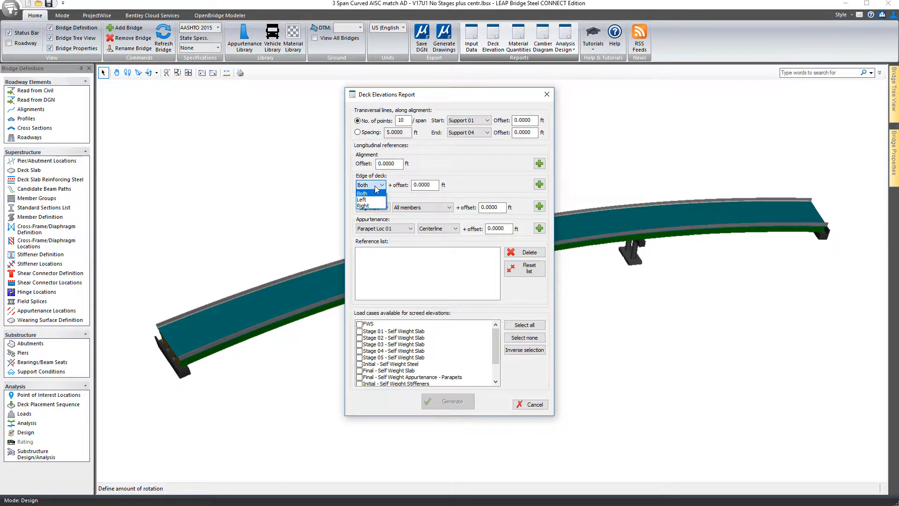
left_click(377, 186)
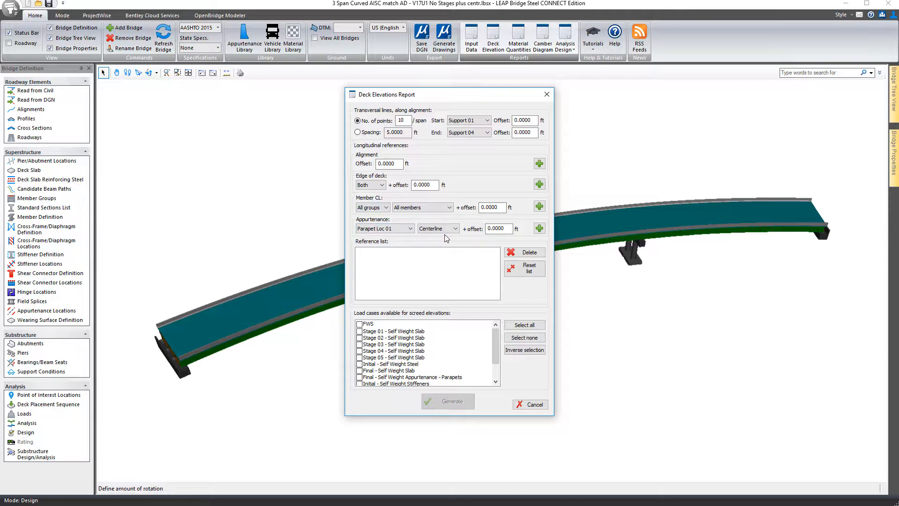
left_click(540, 164)
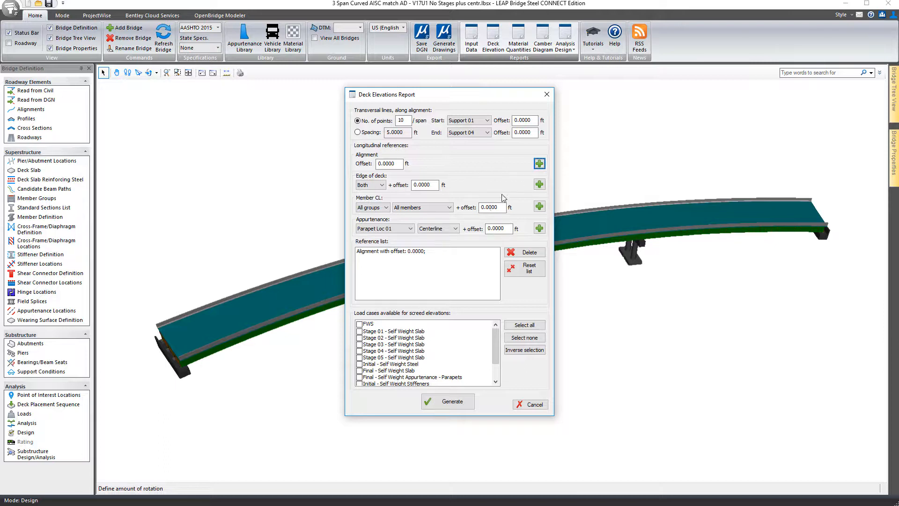
left_click(540, 184)
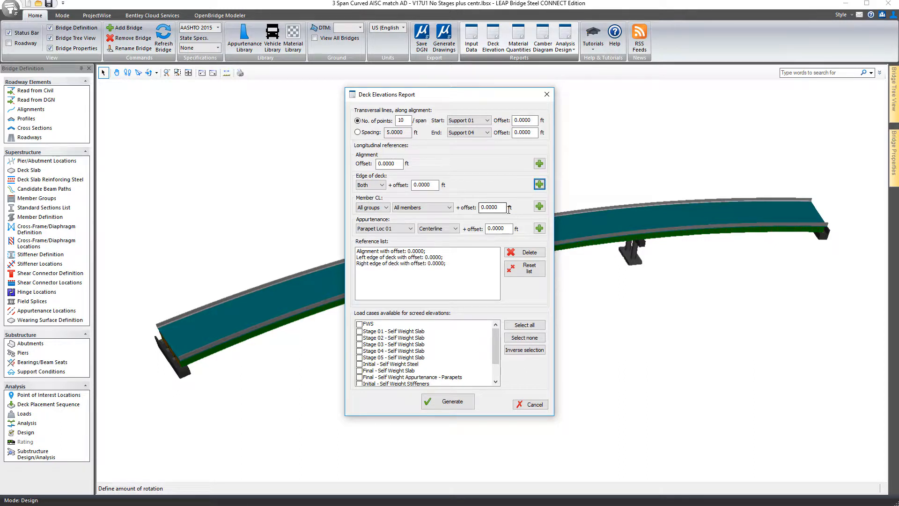
left_click(540, 206)
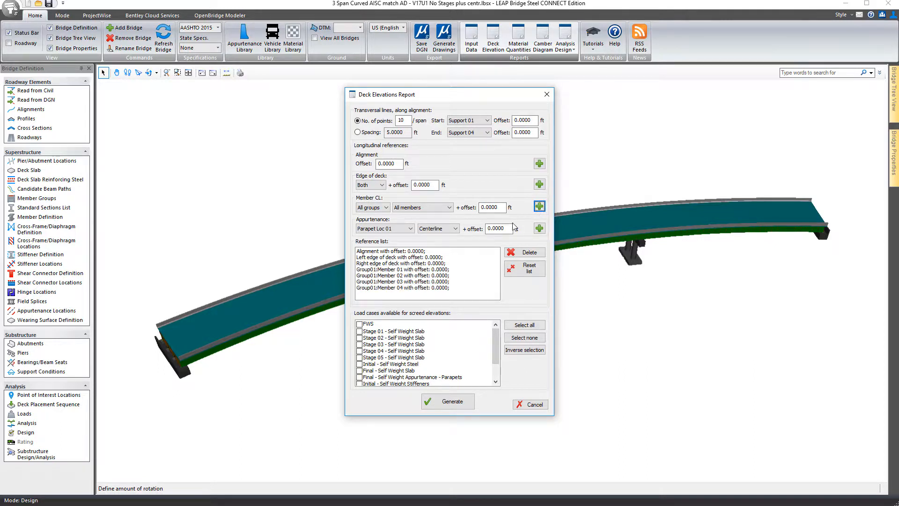
Add the inside faces of Parapet Loc 01 and Parapet Loc 02 to the reference list with 0.0000 ft offset.
left_click(435, 228)
left_click(436, 244)
left_click(540, 229)
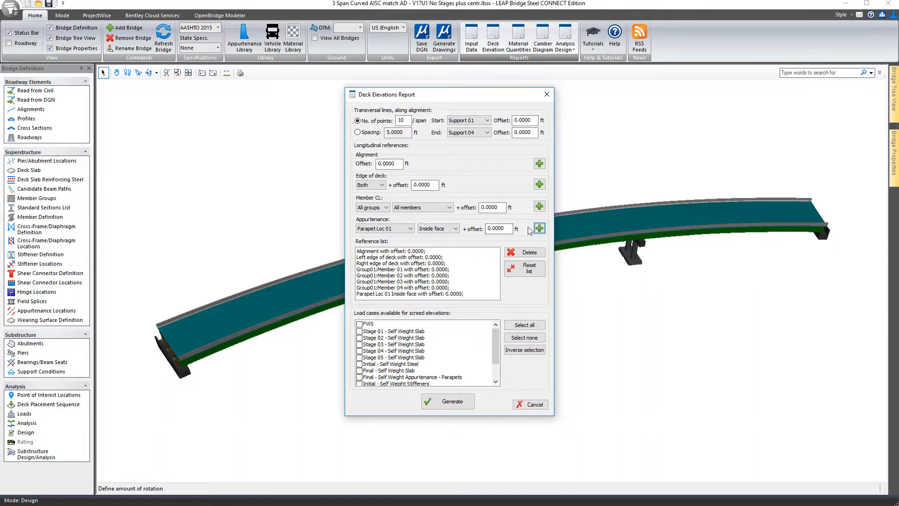
left_click(407, 228)
left_click(406, 244)
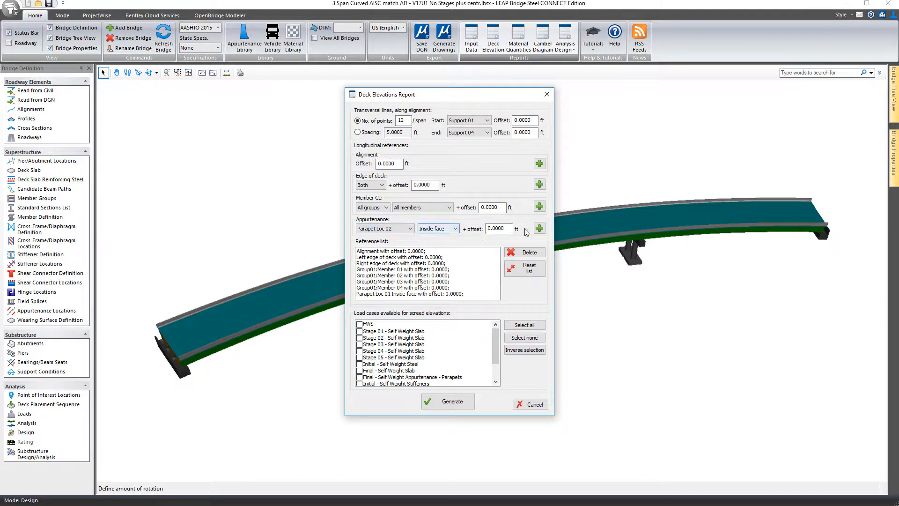
left_click(539, 229)
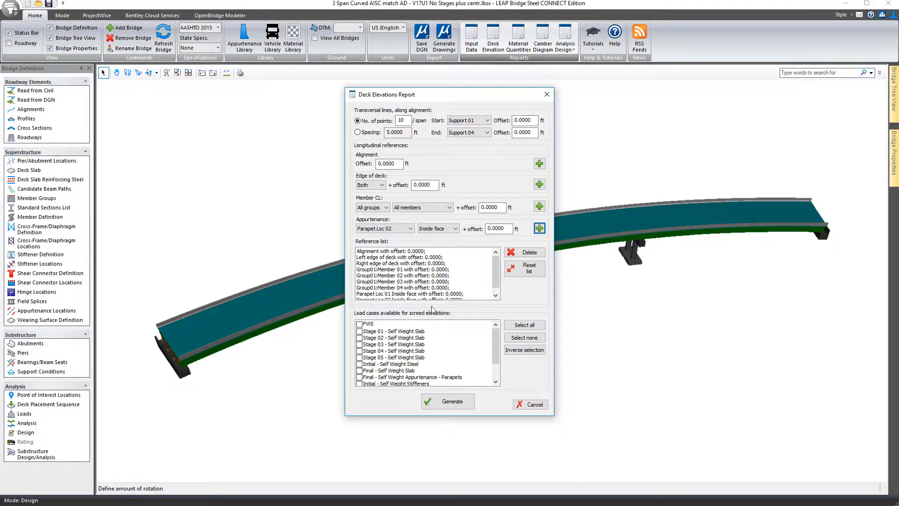
Generate the deck elevations report with Construction Elevations and Screed Elevations set to Yes and X-Y-Elevation Layout set to No.
left_click(444, 399)
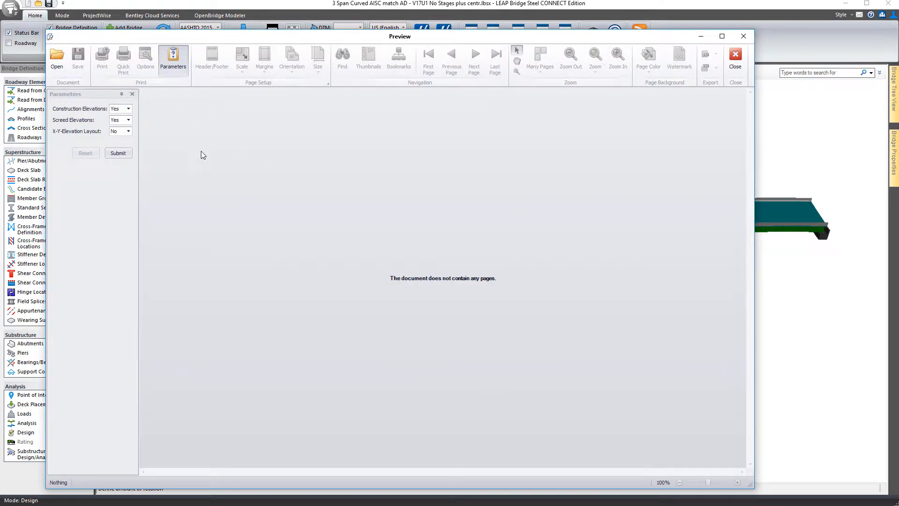
left_click_drag(213, 35, 256, 34)
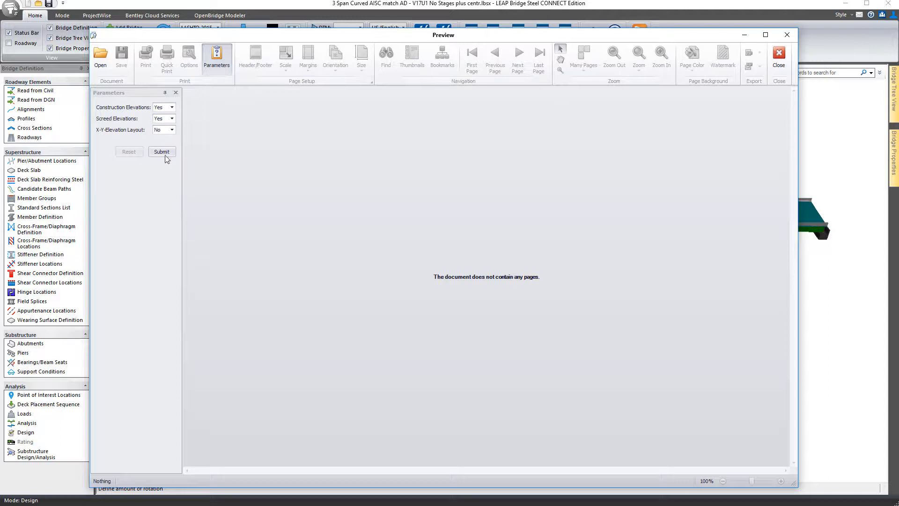
left_click(172, 130)
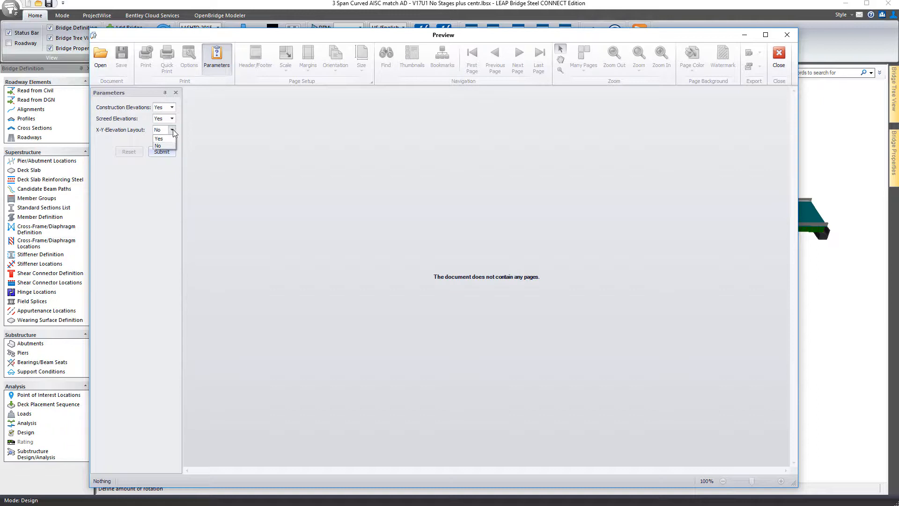
left_click(171, 146)
left_click(162, 152)
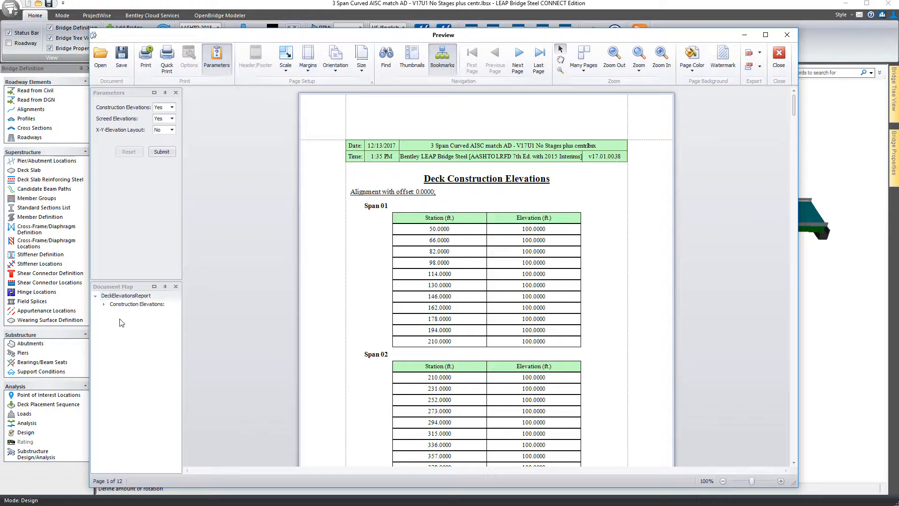
Examine the construction elevation tables for the left and right deck edges, Group01 Member 01 and the Parapet Loc 01 inside face.
left_click(103, 304)
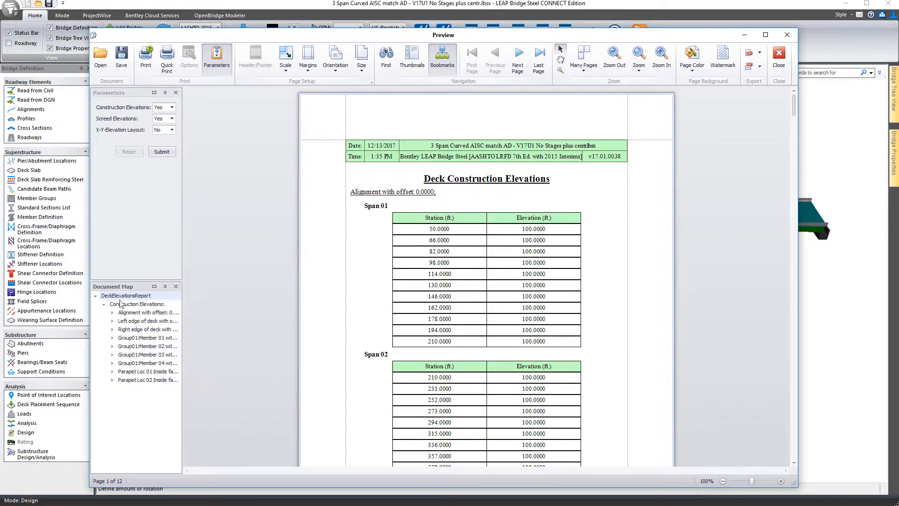
left_click(137, 322)
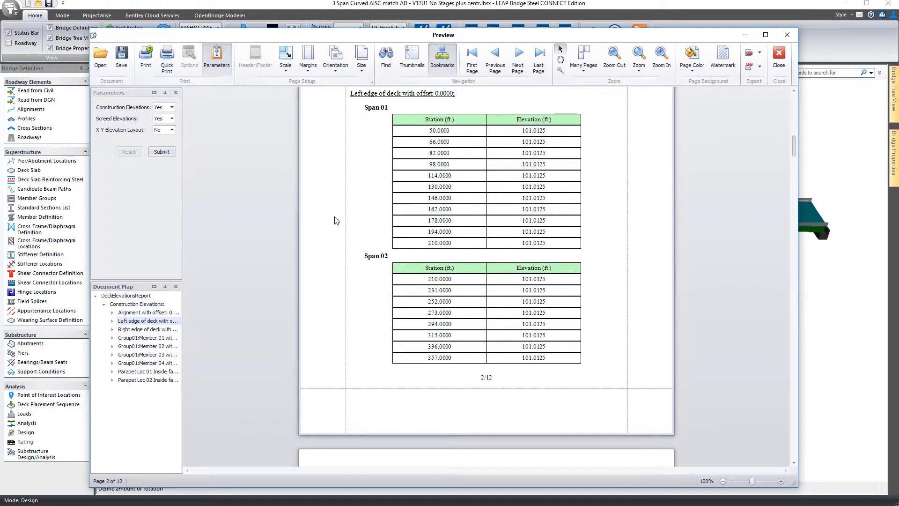
left_click(167, 329)
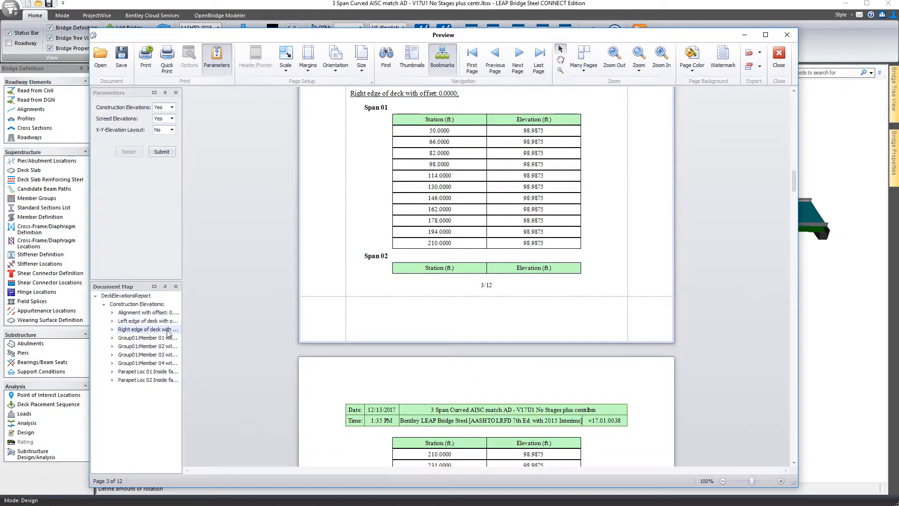
left_click(151, 339)
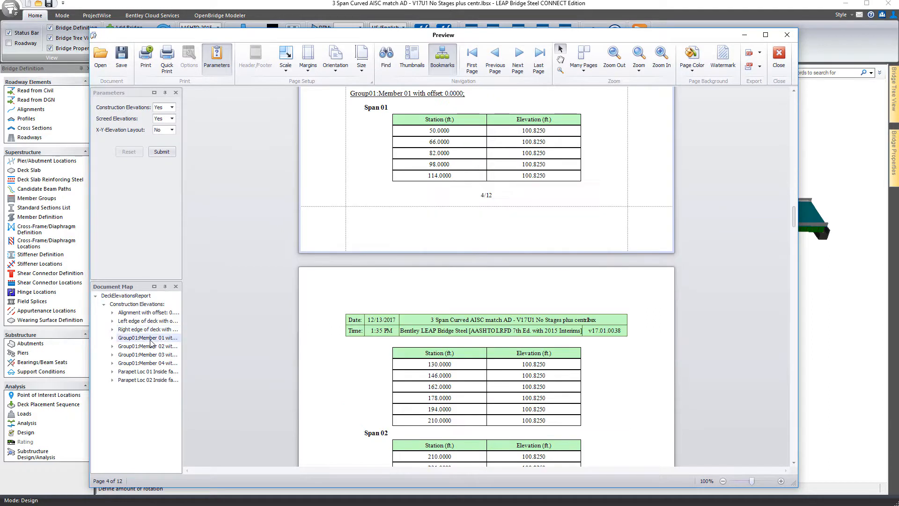
left_click(151, 372)
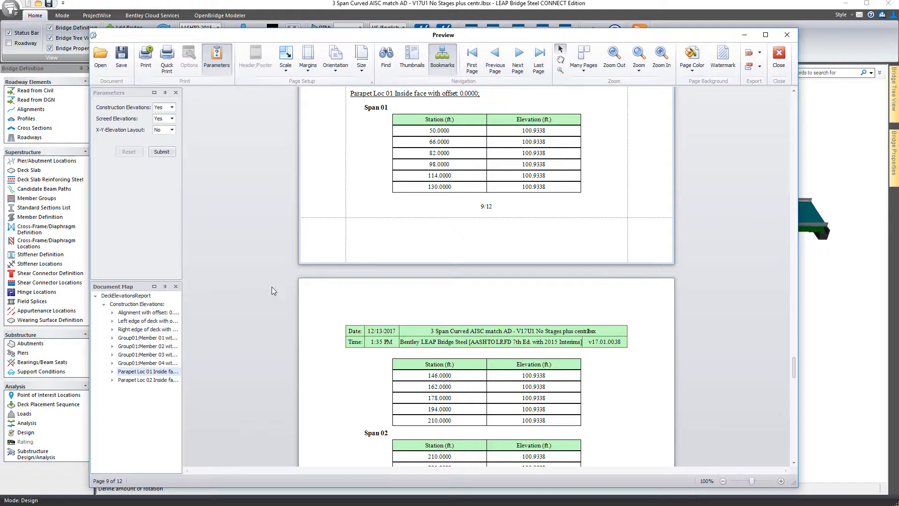
left_click(760, 53)
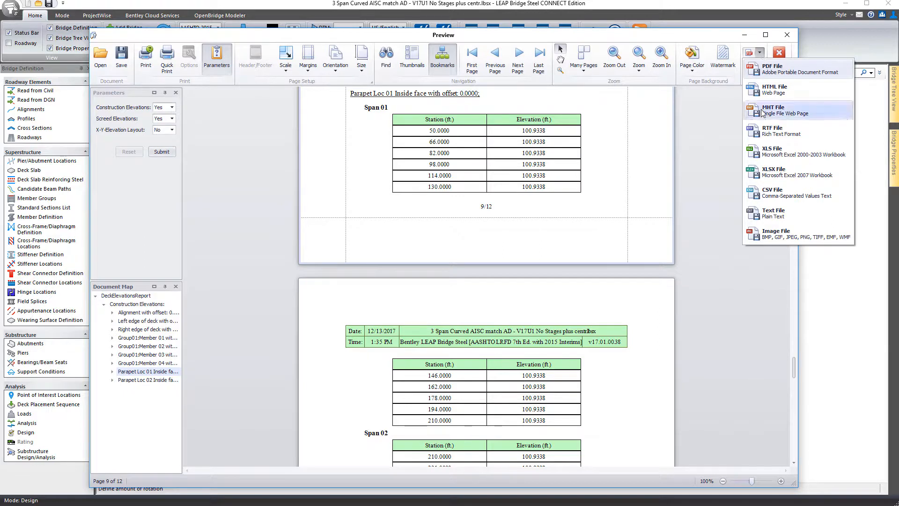
left_click(716, 112)
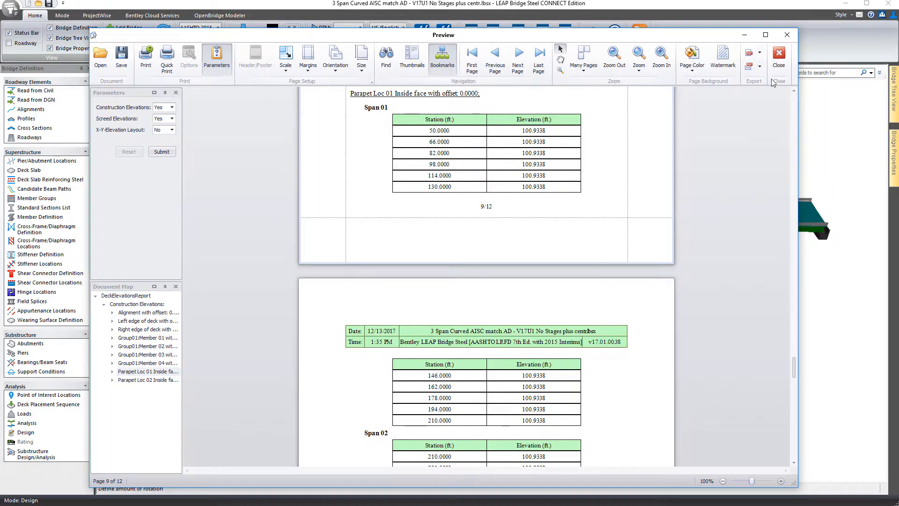
left_click(760, 67)
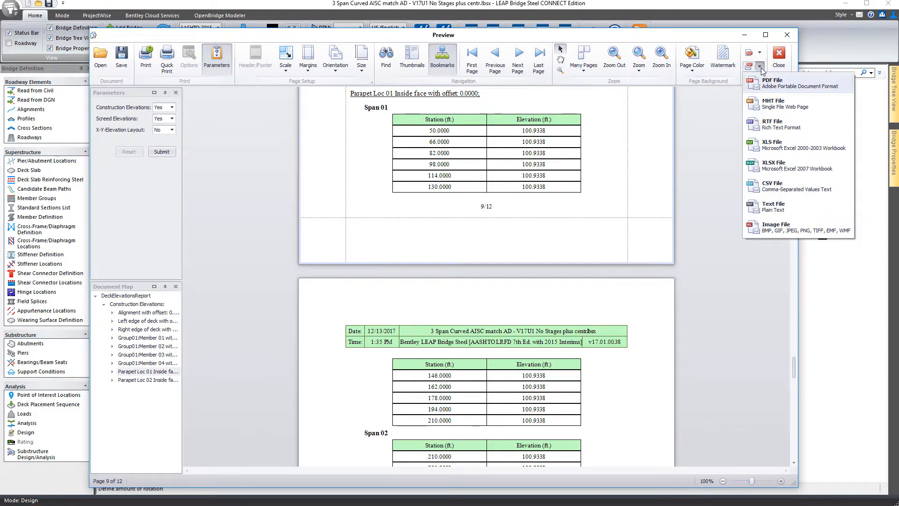
left_click(721, 121)
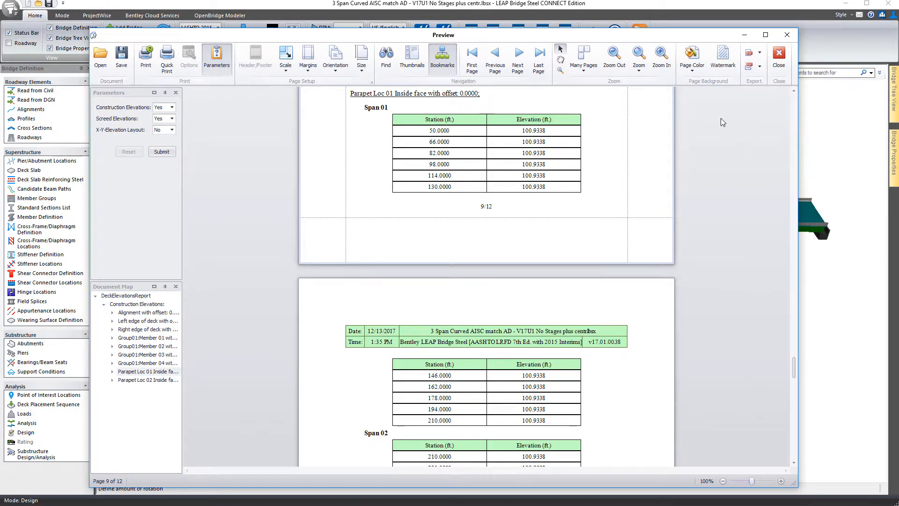
Regenerate the report with X-Y-Elevation Layout set to Yes, review its coordinate tables and close the preview.
left_click(173, 131)
left_click(165, 139)
left_click(163, 152)
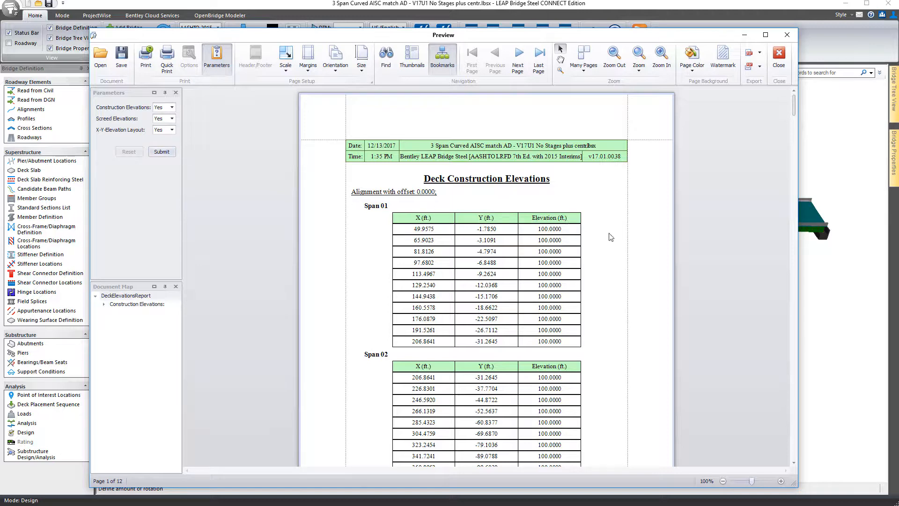
scroll(797, 249, "down", 10)
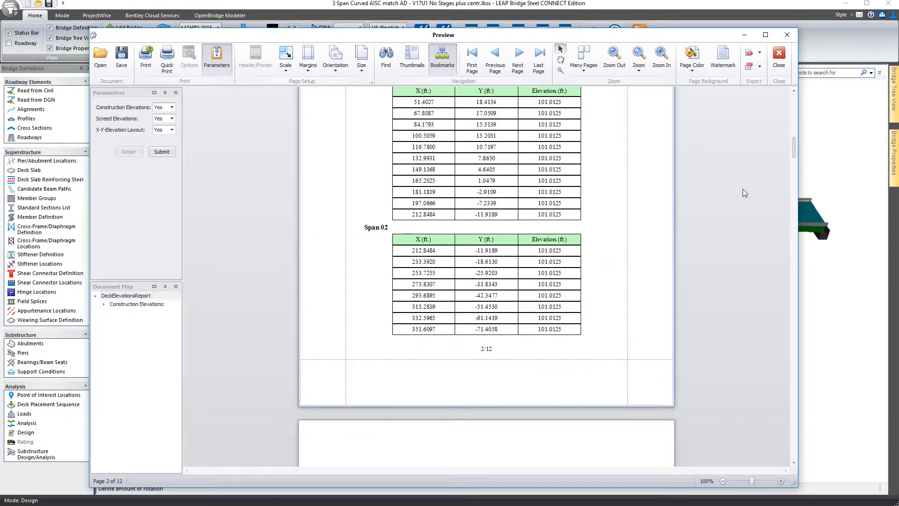
left_click(779, 57)
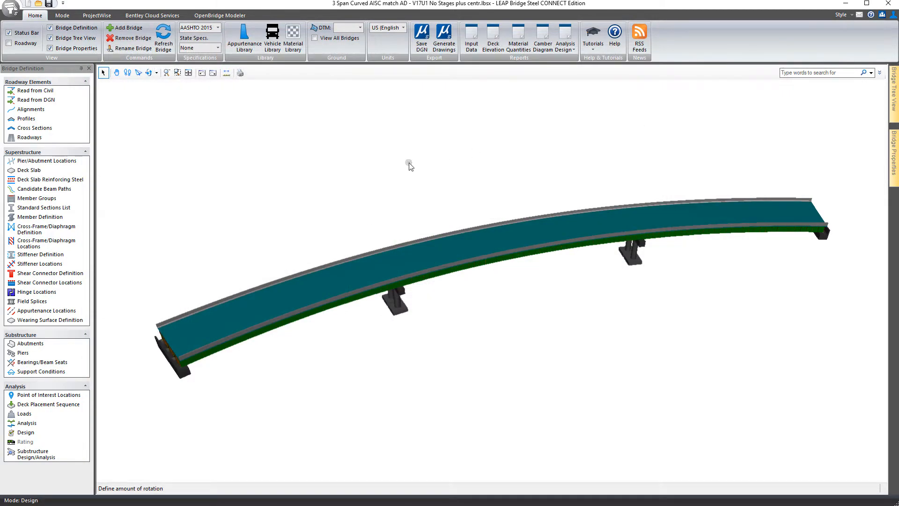